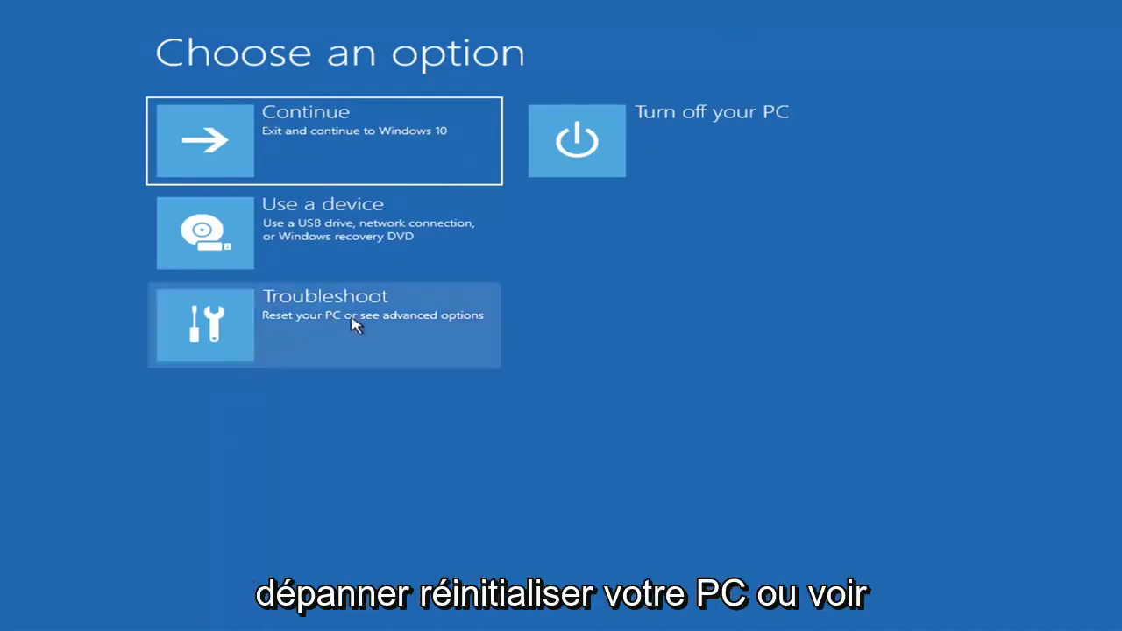
# Run Startup Repair from Troubleshoot > Advanced options until it reports it couldn't repair the PC
pyautogui.click(429, 329)
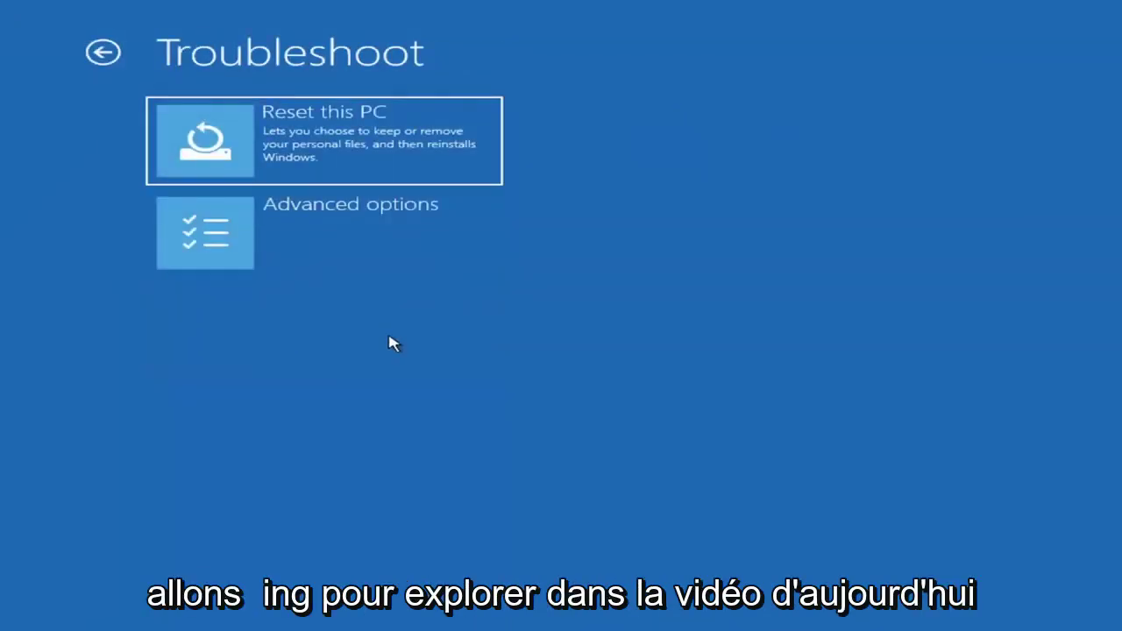
pyautogui.click(352, 240)
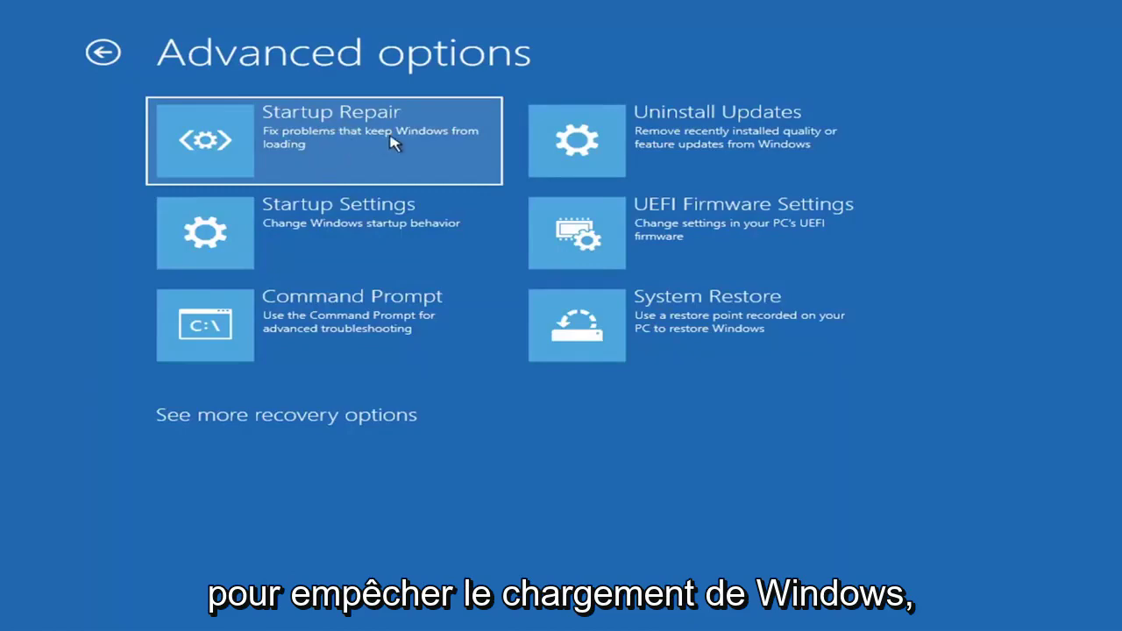
pyautogui.click(295, 148)
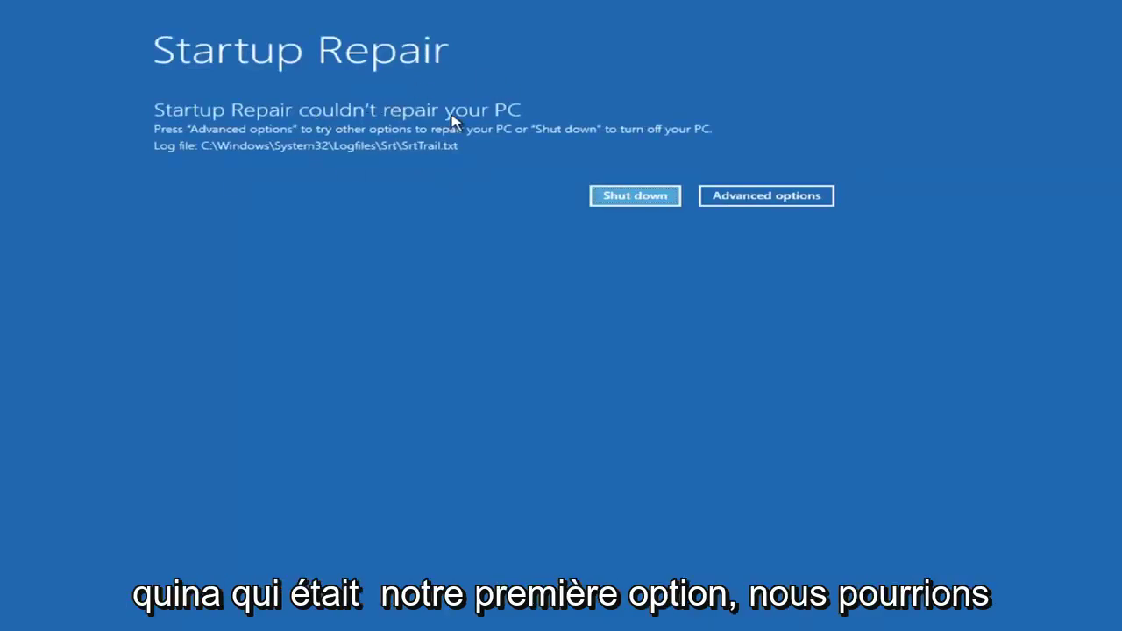
# Leave the failed repair report and open Startup Settings from Troubleshoot > Advanced options
pyautogui.click(780, 197)
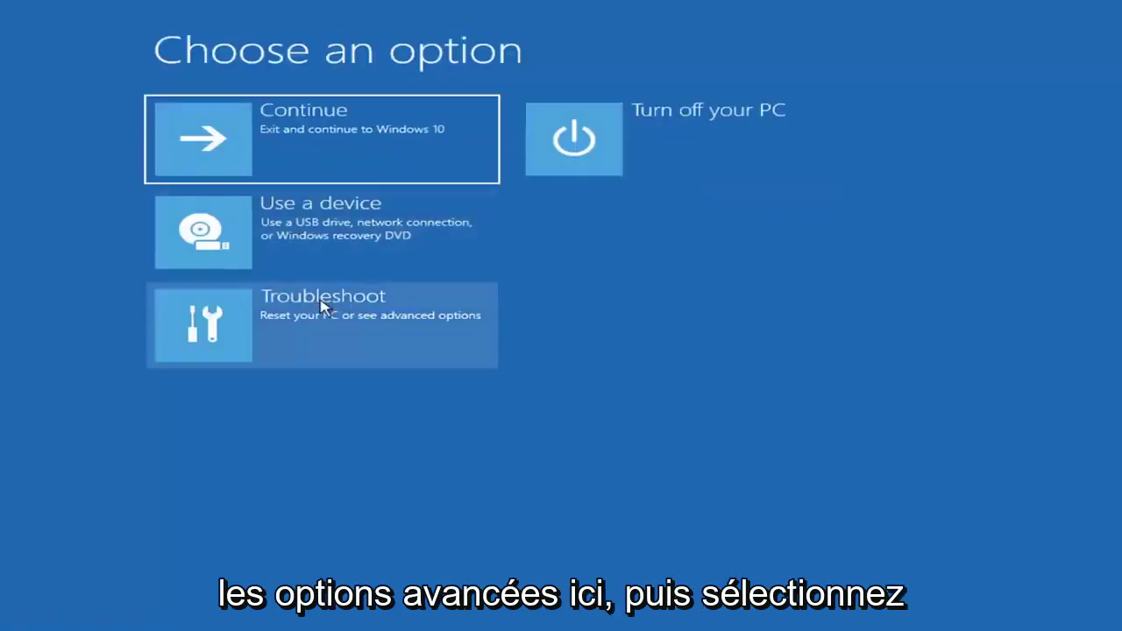
pyautogui.click(283, 331)
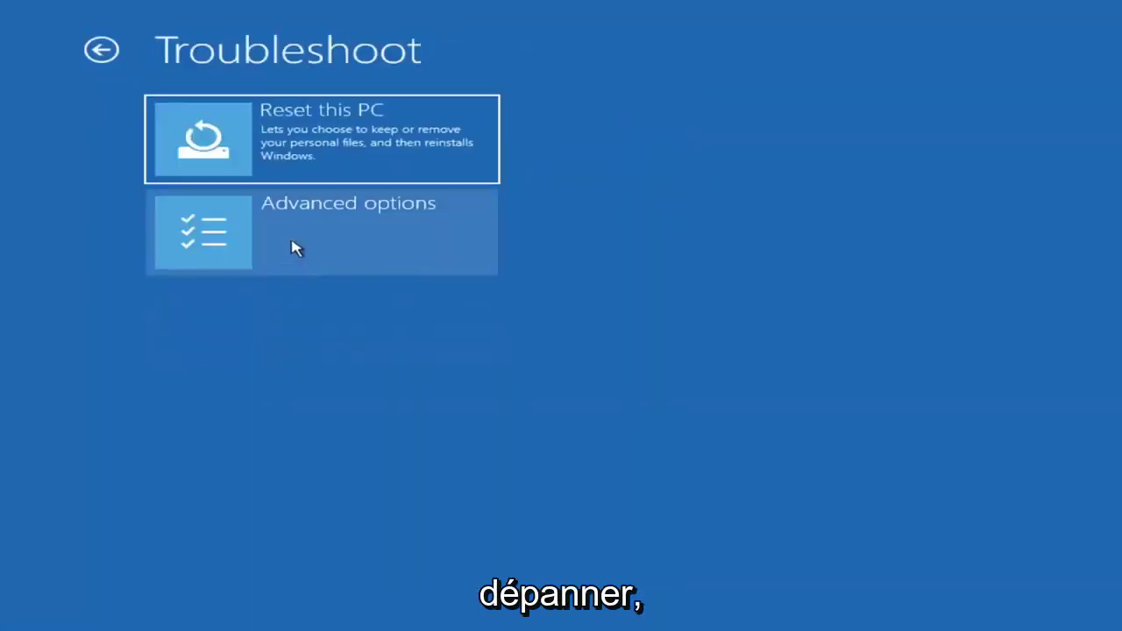
pyautogui.click(293, 246)
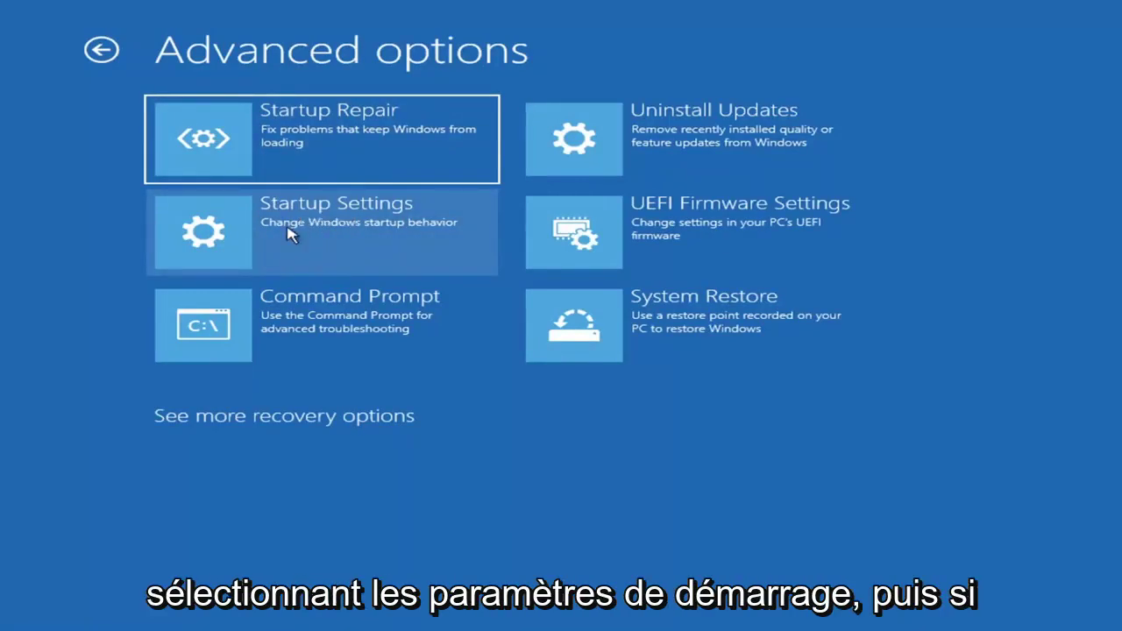
pyautogui.click(288, 233)
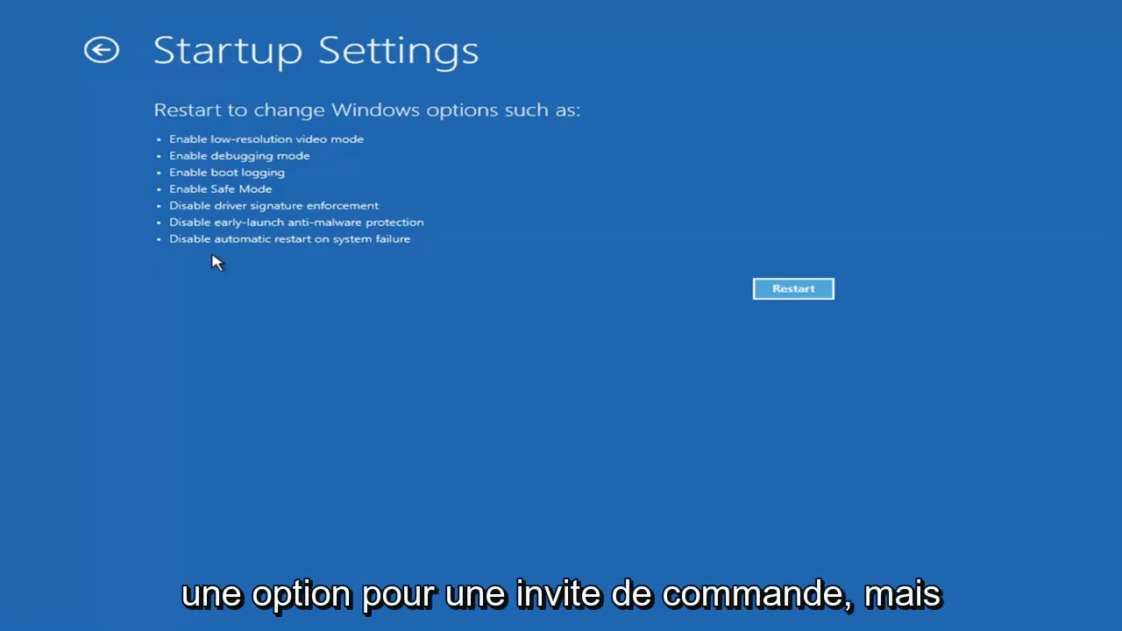
# Review the Uninstall Updates quality and feature update choices, then return to Advanced options
pyautogui.click(96, 50)
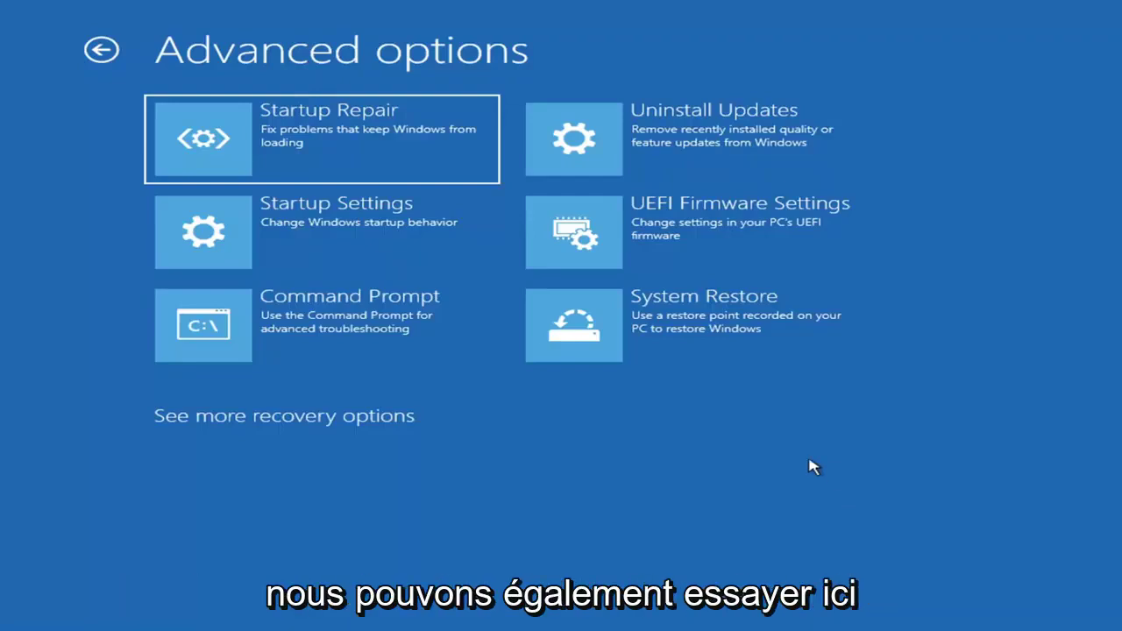
pyautogui.click(656, 140)
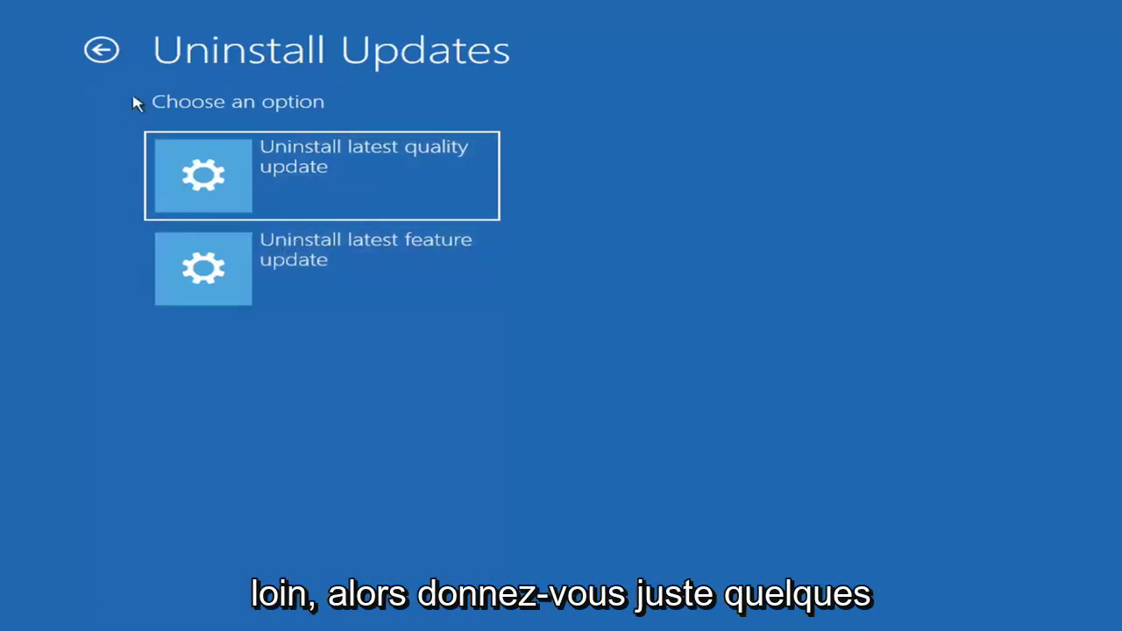
pyautogui.click(104, 50)
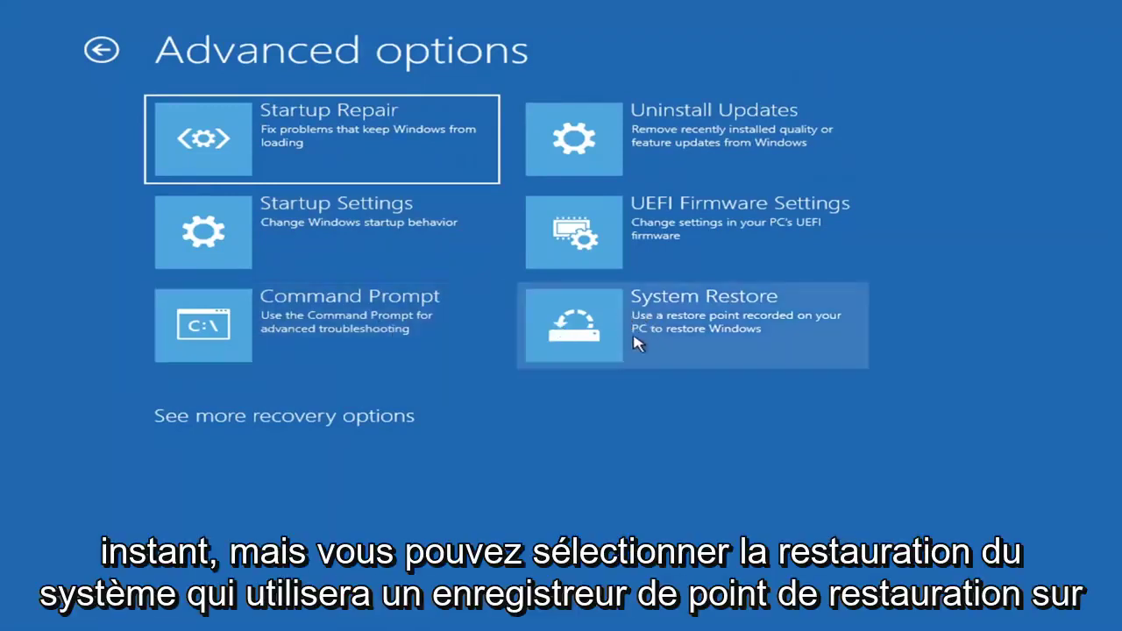
# Restore C: to the 7/9/2021 'Manual: Before Updates' point and confirm the uninterruptible restore
pyautogui.click(727, 342)
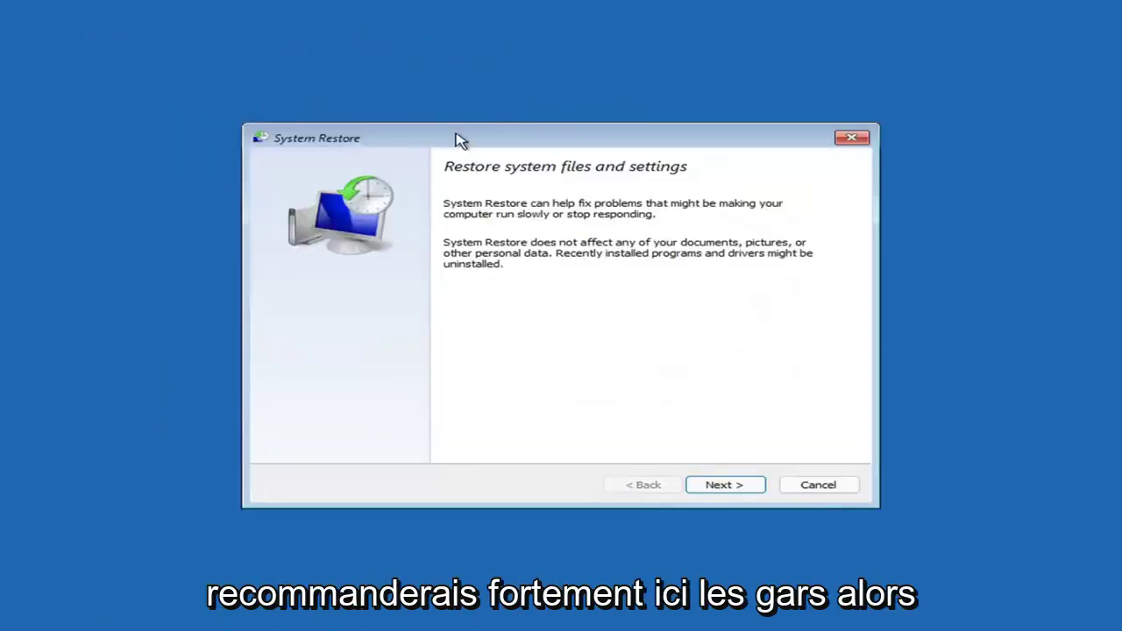
pyautogui.click(715, 485)
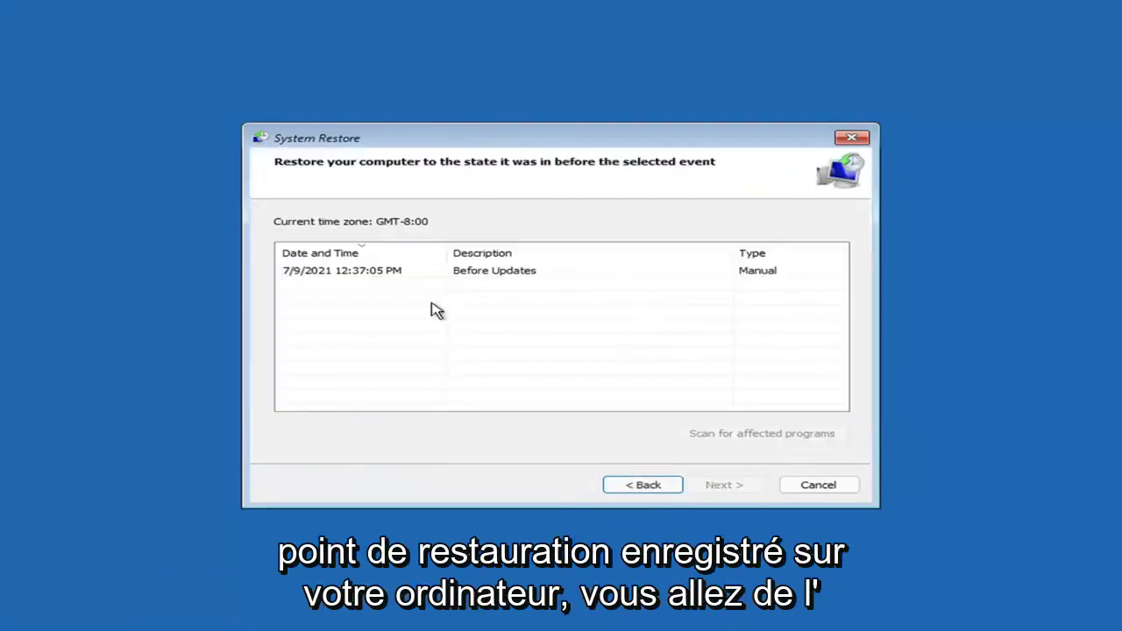
pyautogui.click(344, 275)
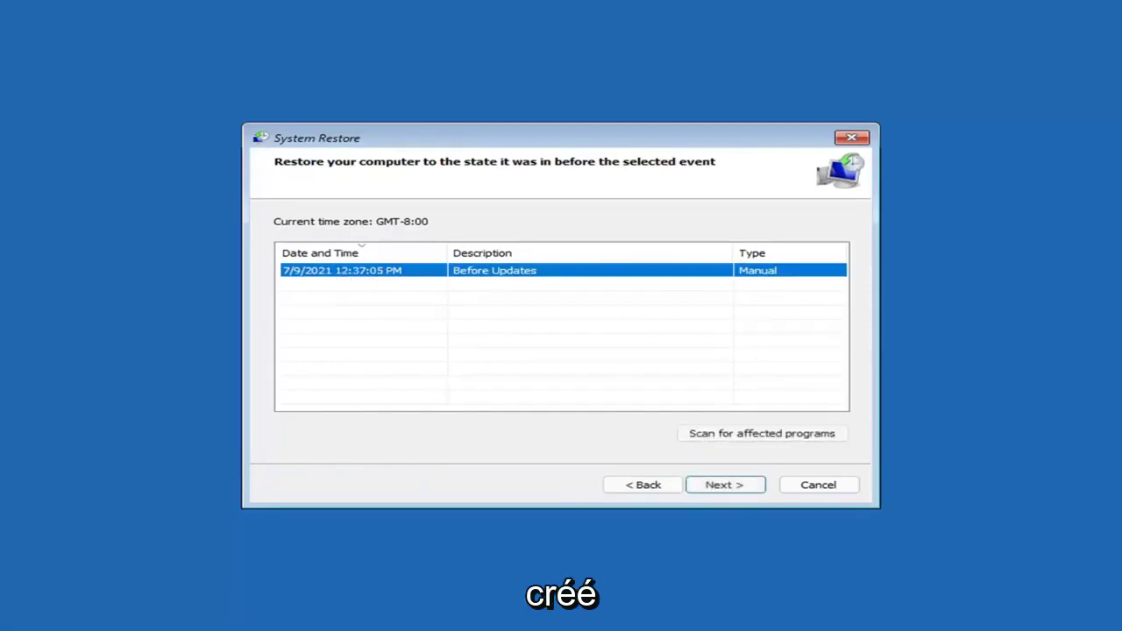
pyautogui.click(737, 489)
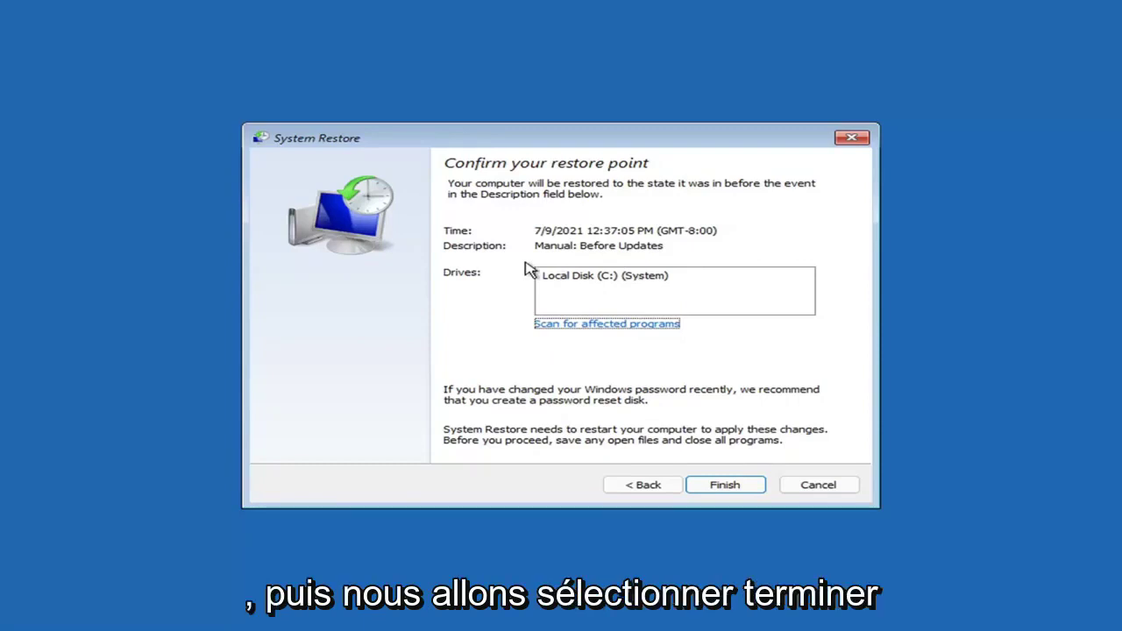
pyautogui.click(725, 488)
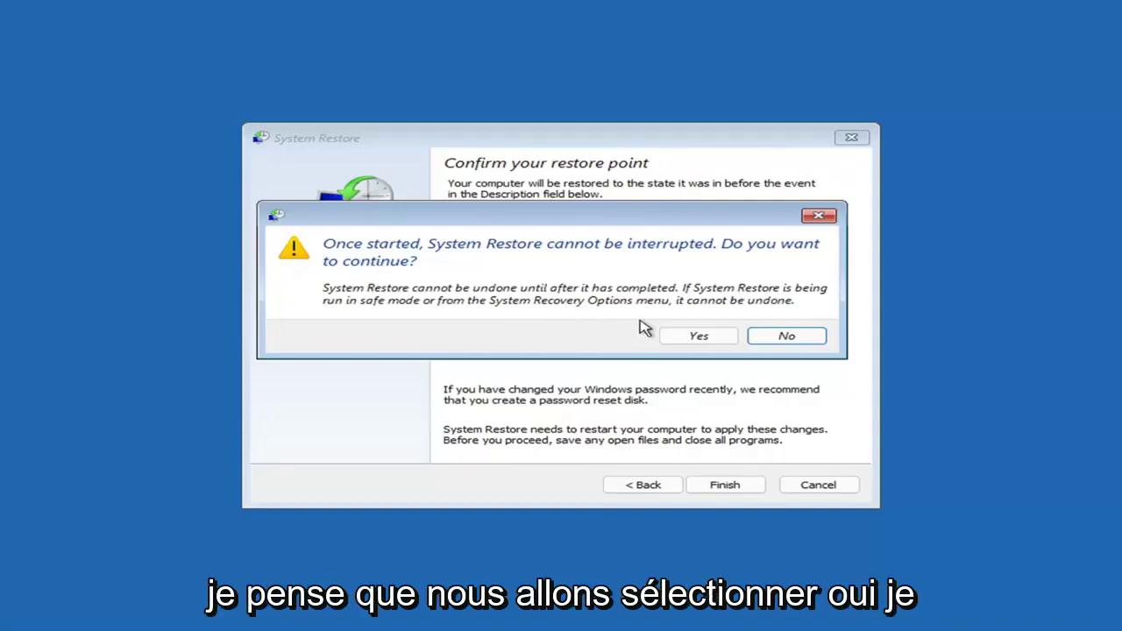
pyautogui.click(701, 339)
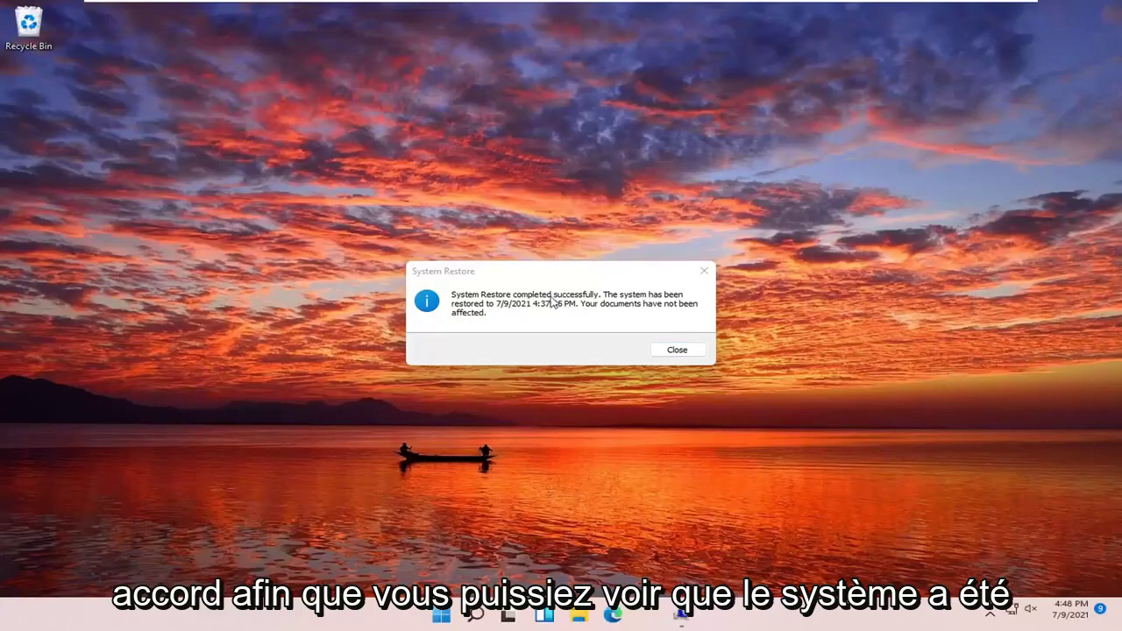
# Close the System Restore completed successfully message
pyautogui.click(704, 271)
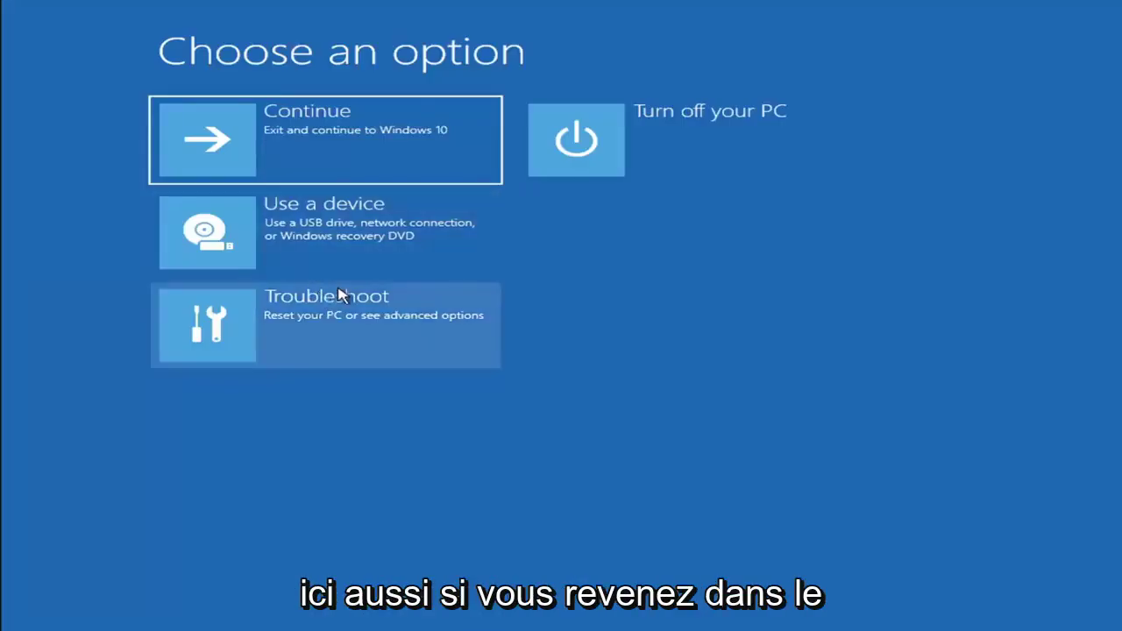
# Look at Reset this PC's Keep my files option, then go back to Troubleshoot
pyautogui.click(328, 330)
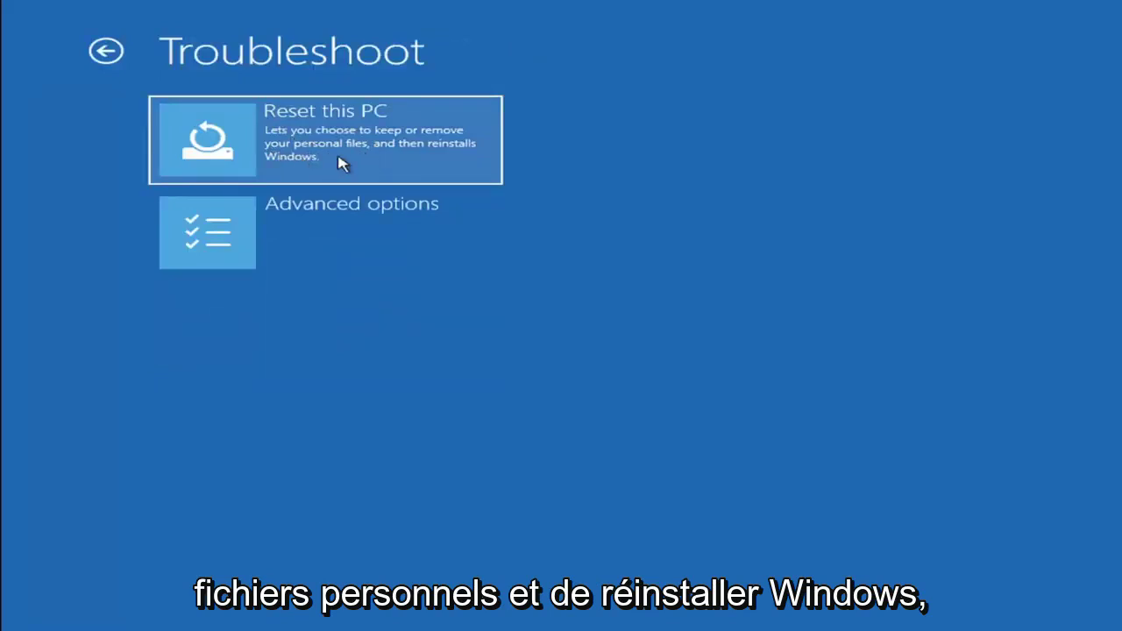
pyautogui.click(367, 163)
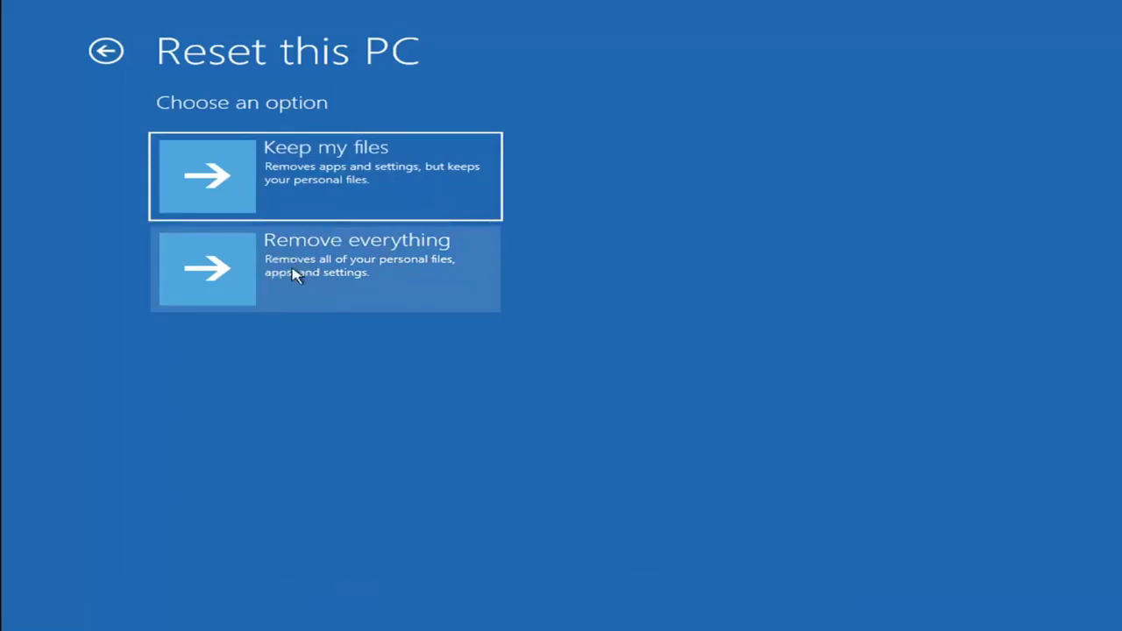
pyautogui.click(317, 156)
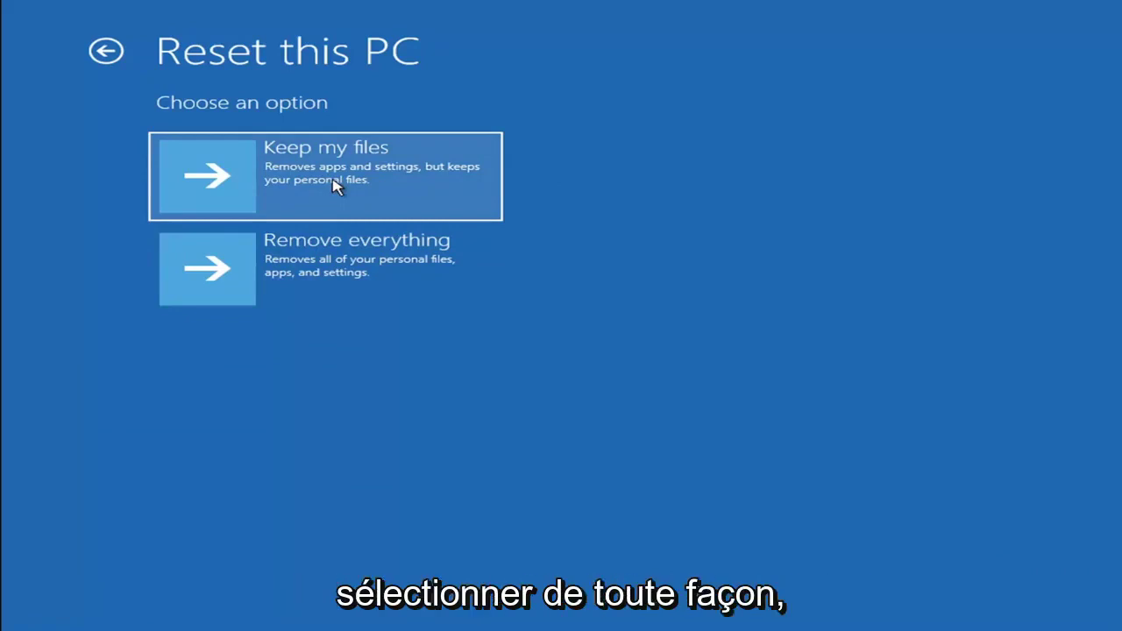
pyautogui.click(112, 52)
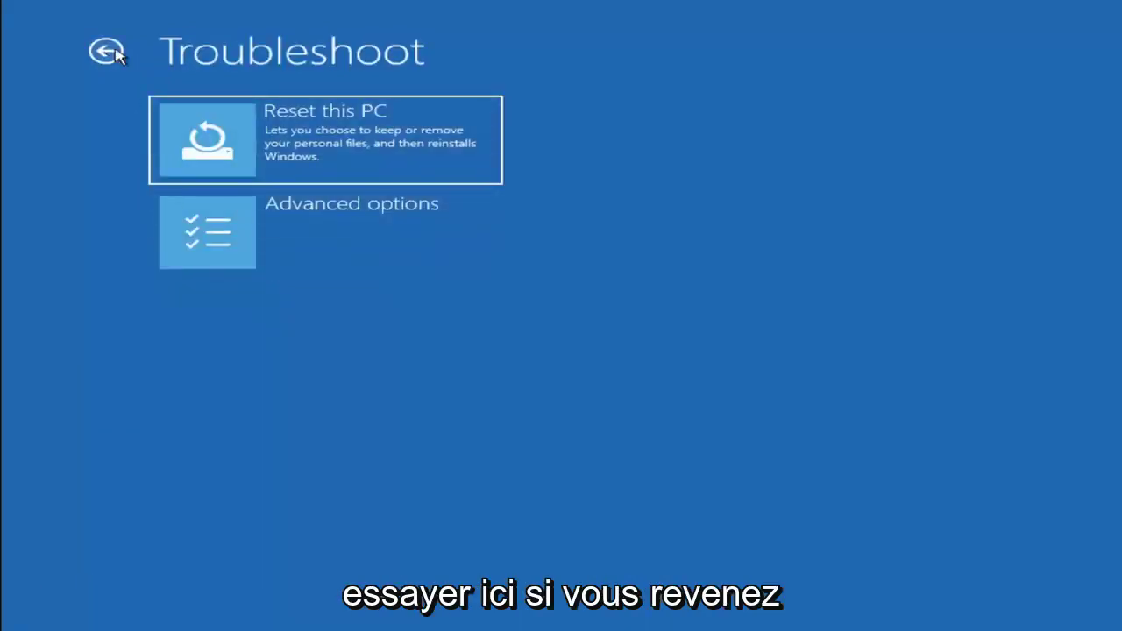
# Open the recovery Command Prompt via Troubleshoot > Advanced options
pyautogui.click(107, 53)
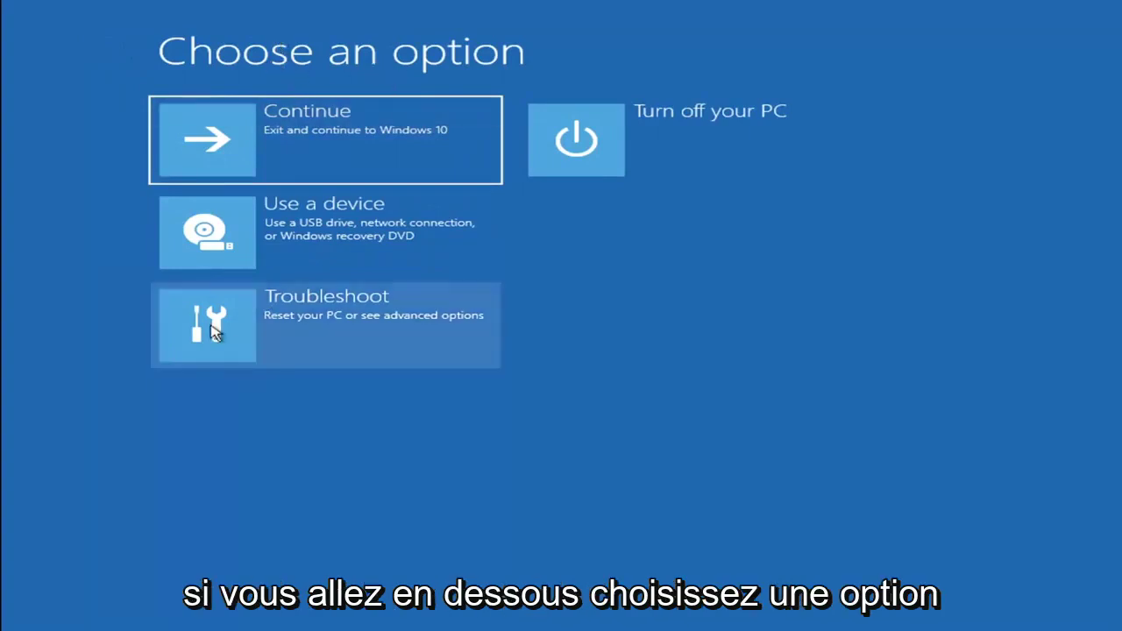
pyautogui.click(341, 330)
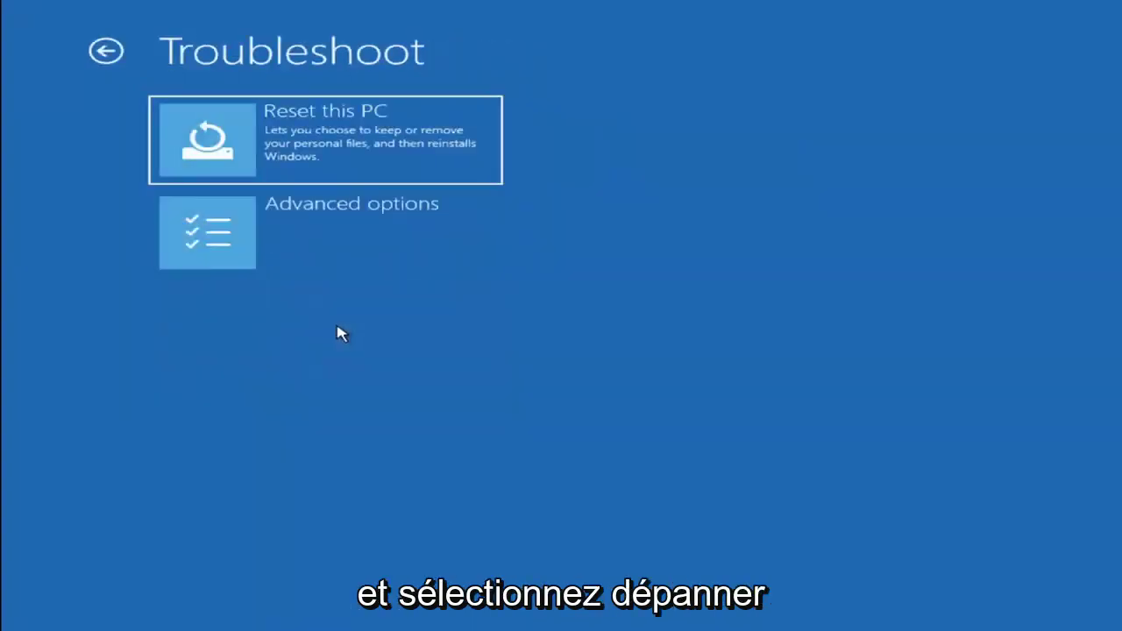
pyautogui.click(250, 243)
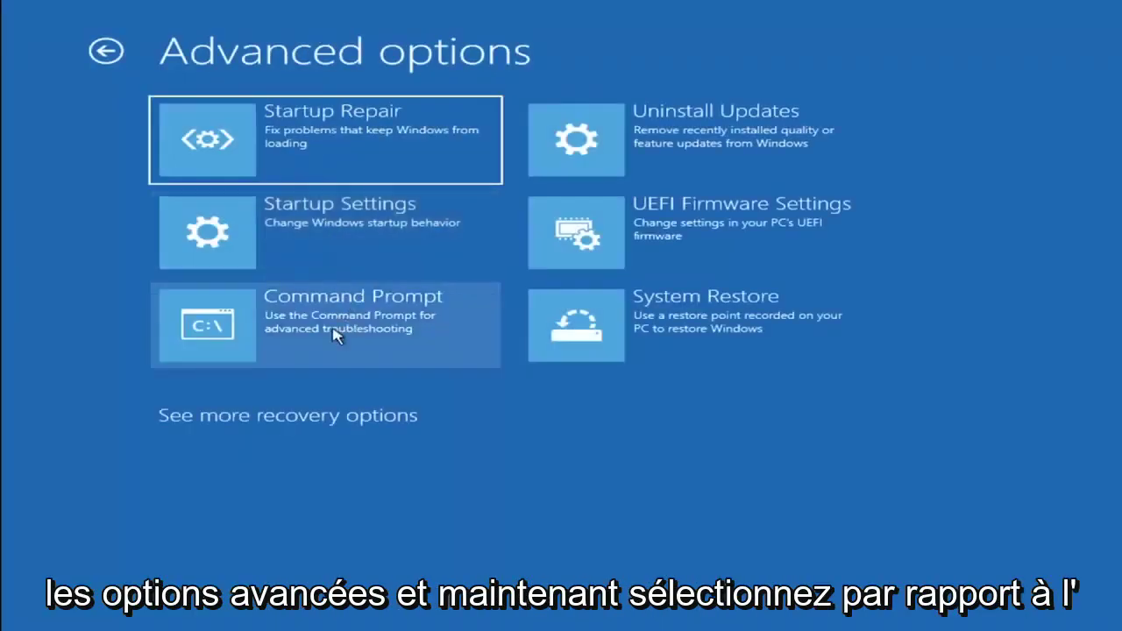
pyautogui.click(314, 346)
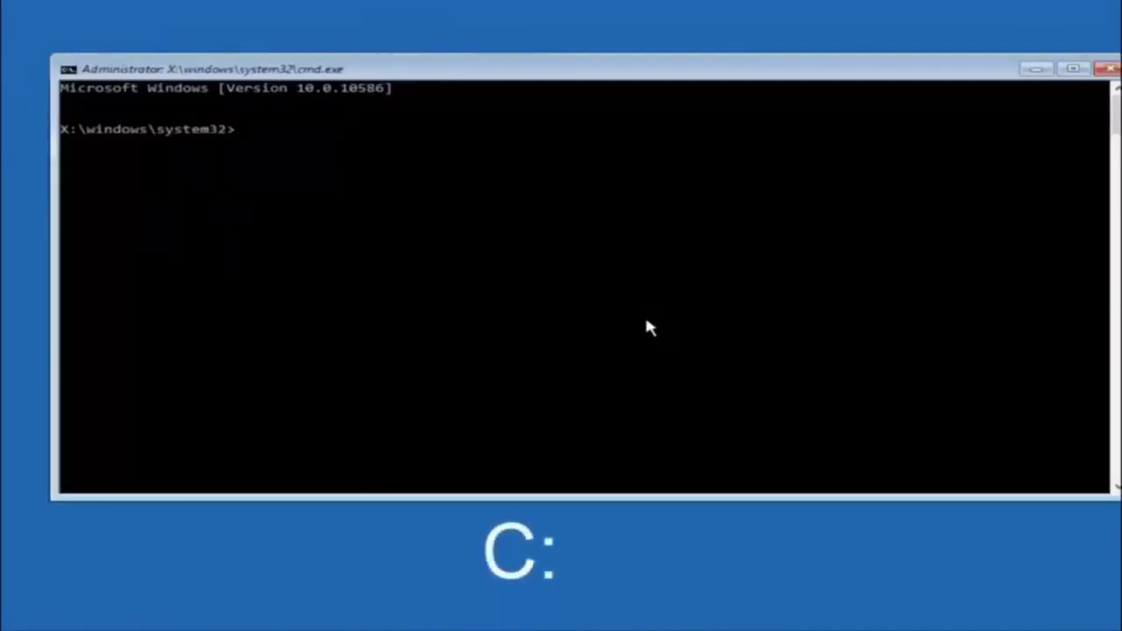
# Switch to C: and run dir, showing PerfLogs, Program Files, Users, Windows, Windows.old
pyautogui.write('c:')
pyautogui.press('Return')
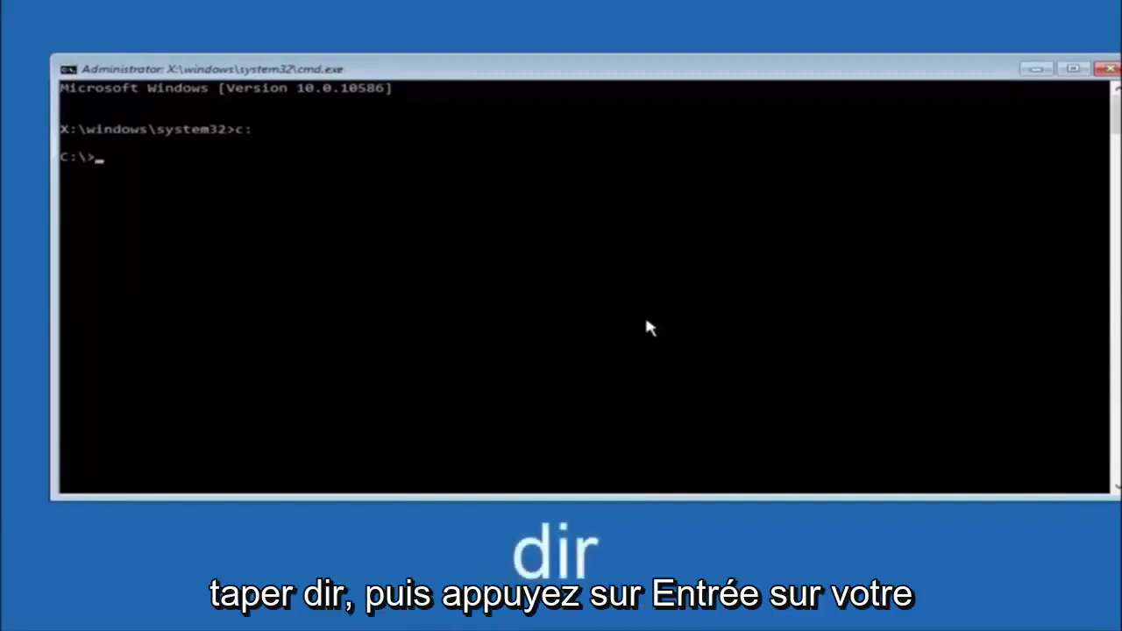
pyautogui.write('dir')
pyautogui.press('Return')
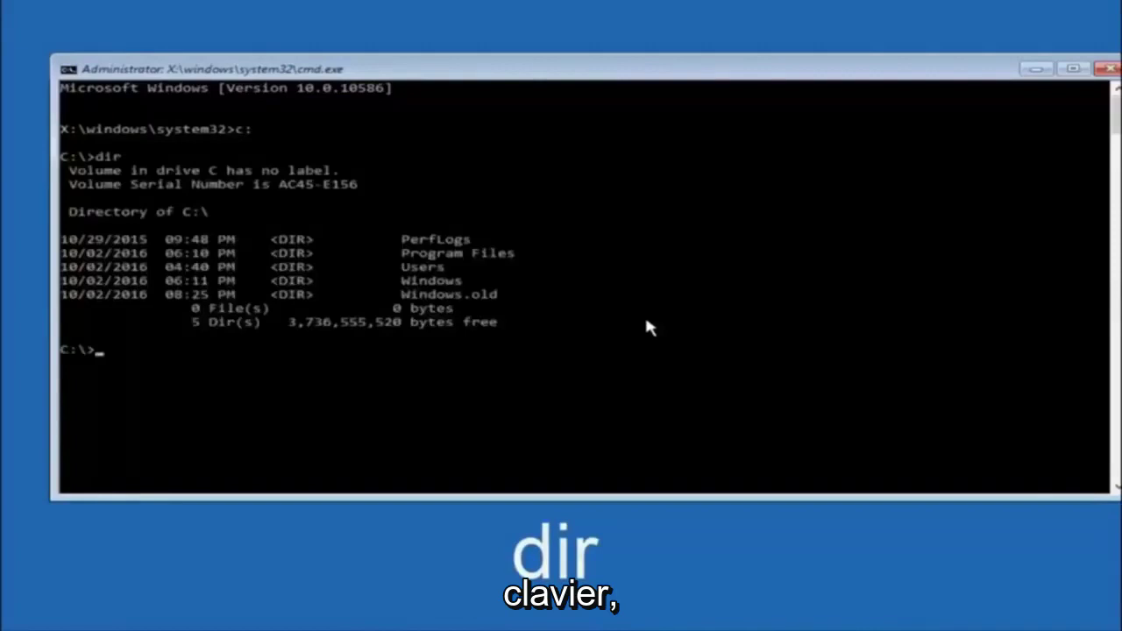
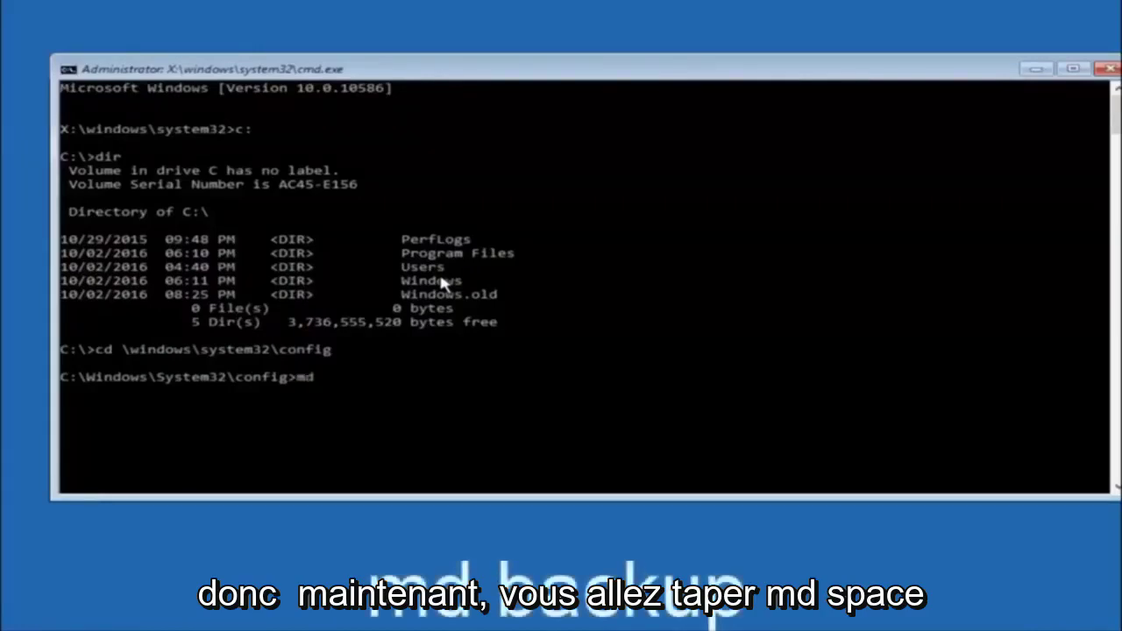
# Enter 'md backup' at the C:\Windows\System32\config prompt without running it
pyautogui.write('backup')
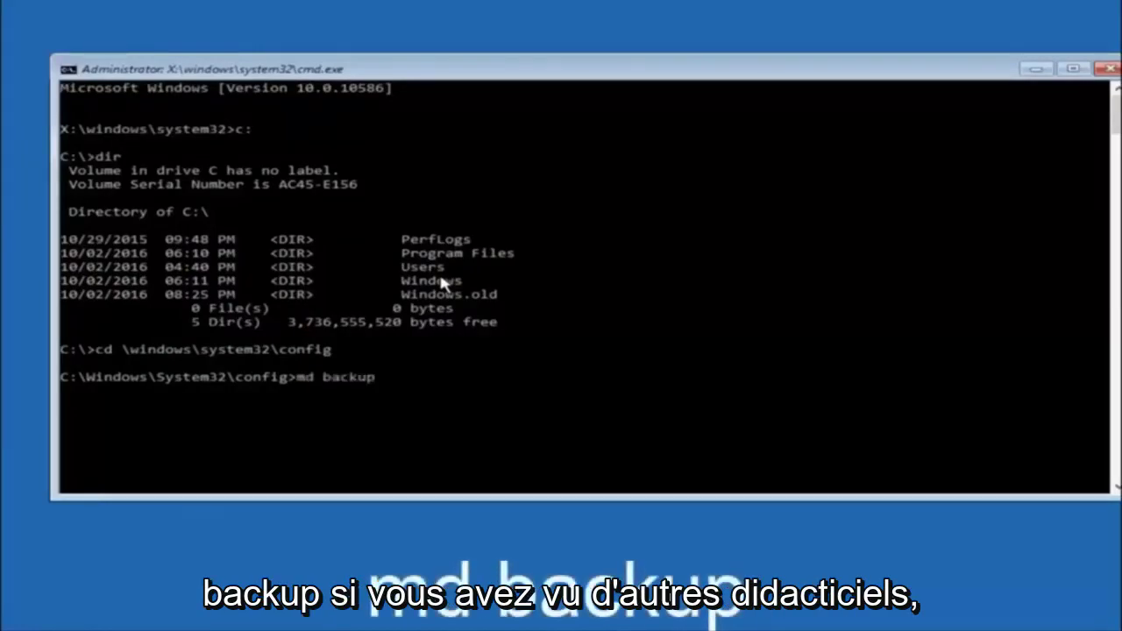
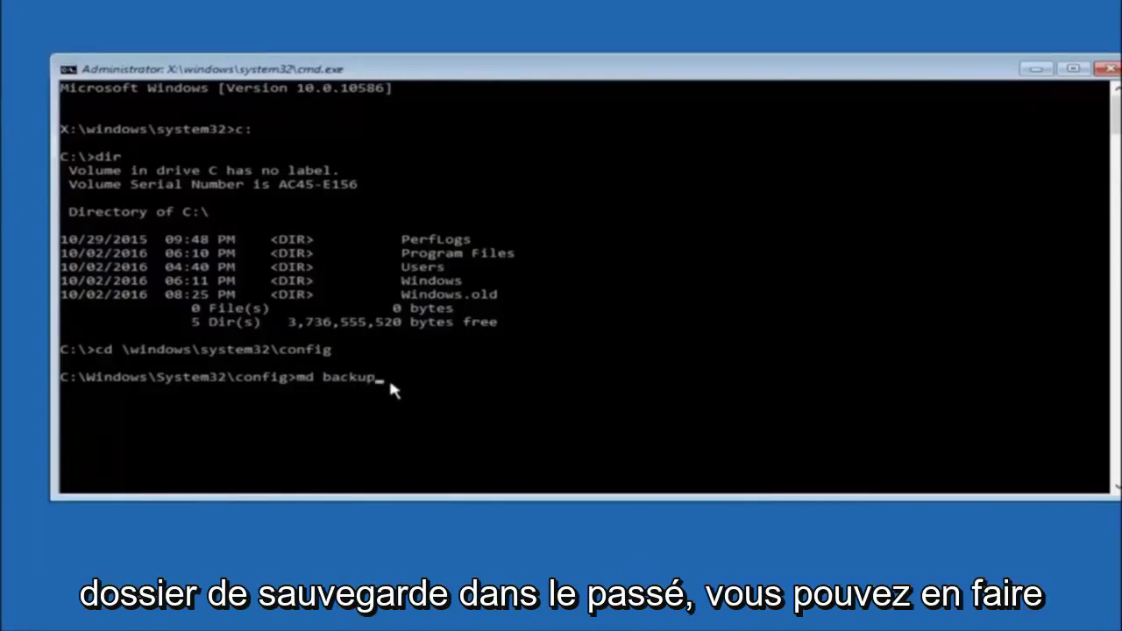
# Run md backup at the C:\Windows\System32\config prompt to create the backup folder
pyautogui.write('1')
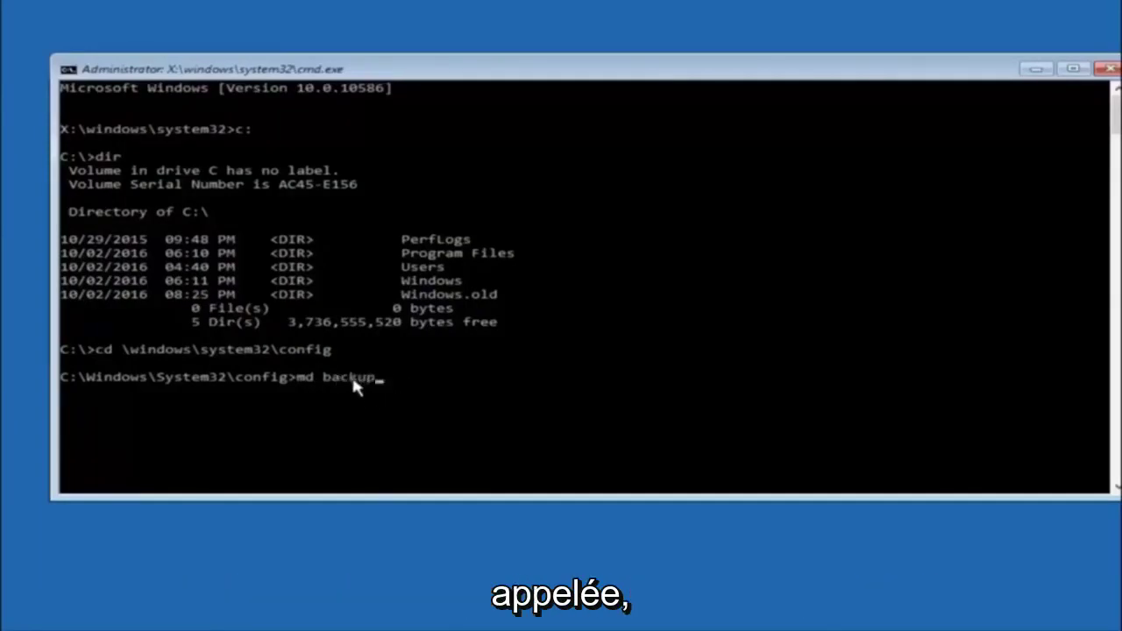
pyautogui.press('Return')
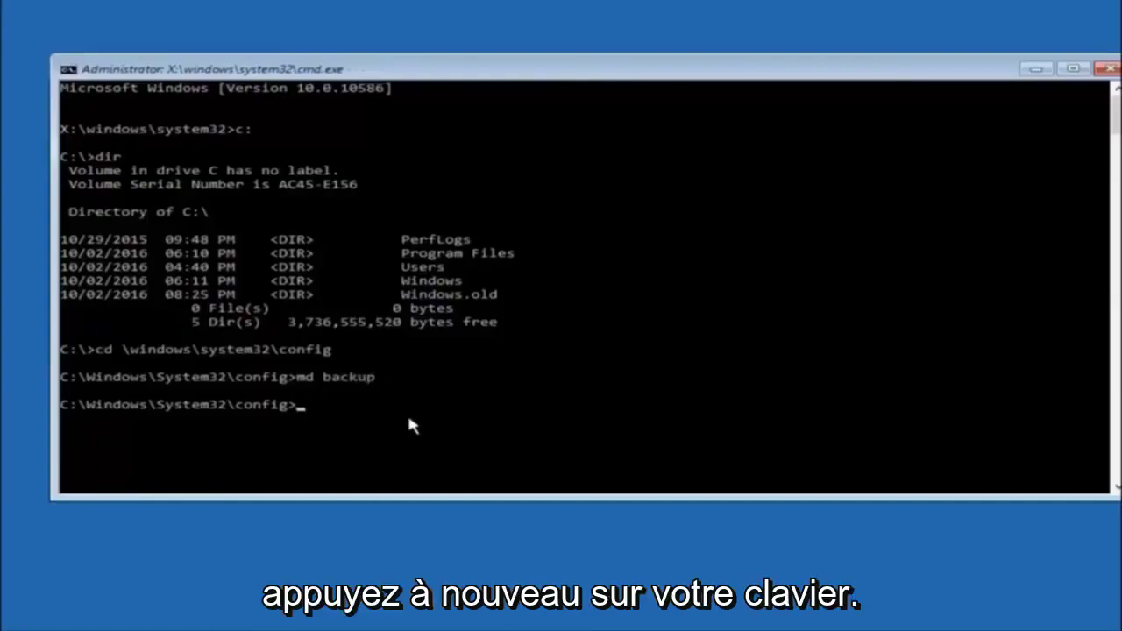
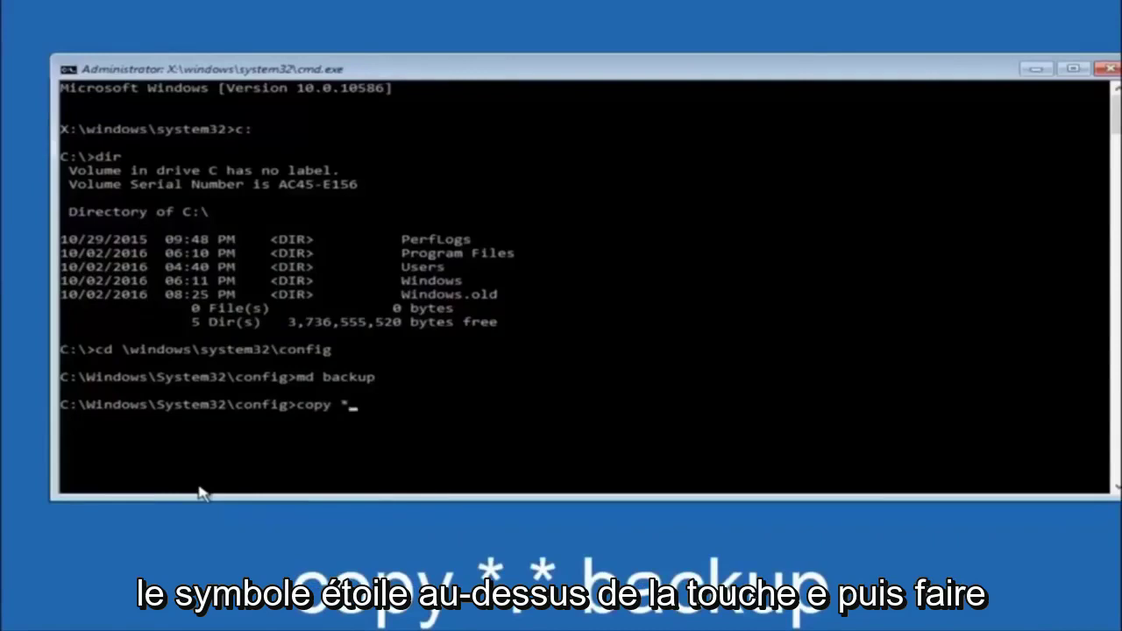
# Enter the *.* wildcard after copy at the config prompt, leaving the command unrun
pyautogui.write('*.')
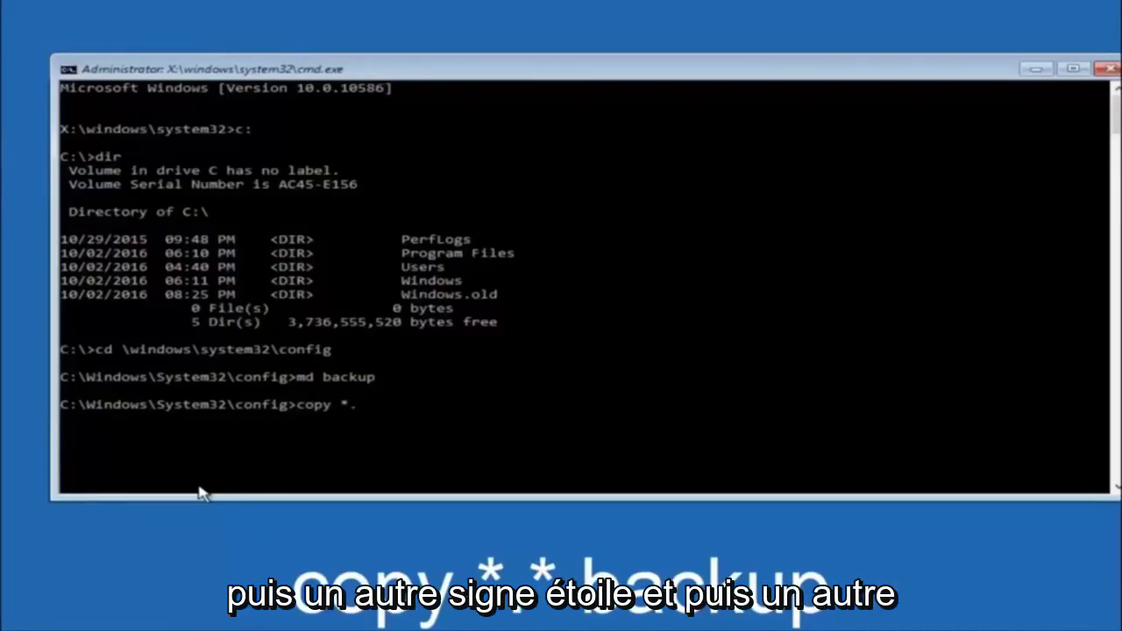
pyautogui.write('*')
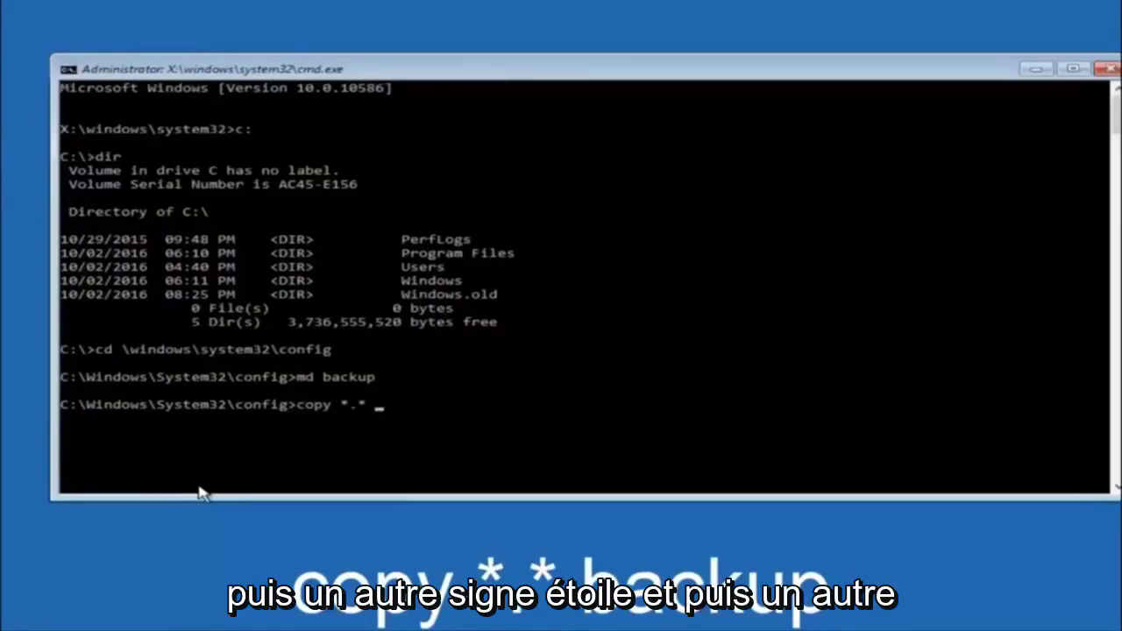
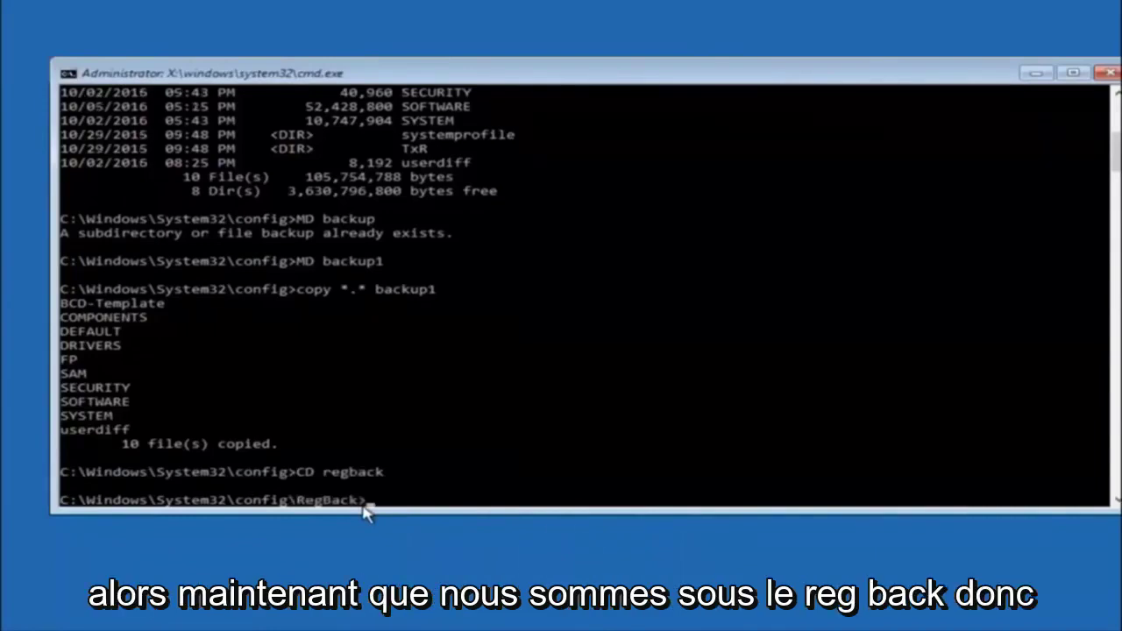
# Run dir in RegBack to list the DEFAULT, SAM, SECURITY, SOFTWARE and SYSTEM hive files
pyautogui.write('dir')
pyautogui.press('Return')
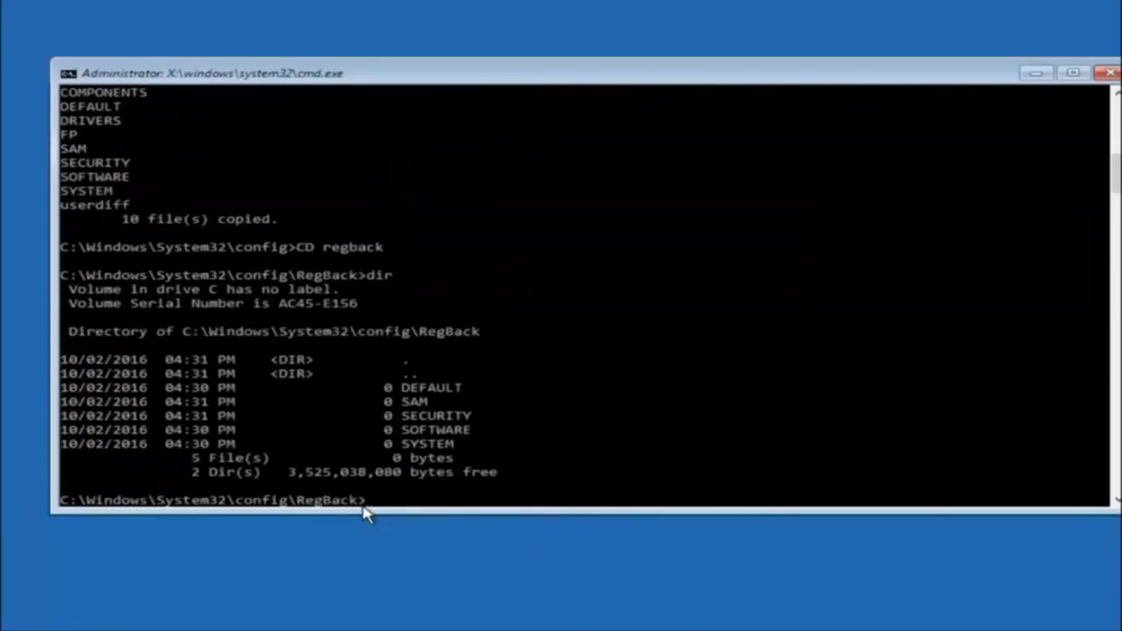
# Start the copy command at the RegBack prompt for copying all files into config
pyautogui.write('copy')
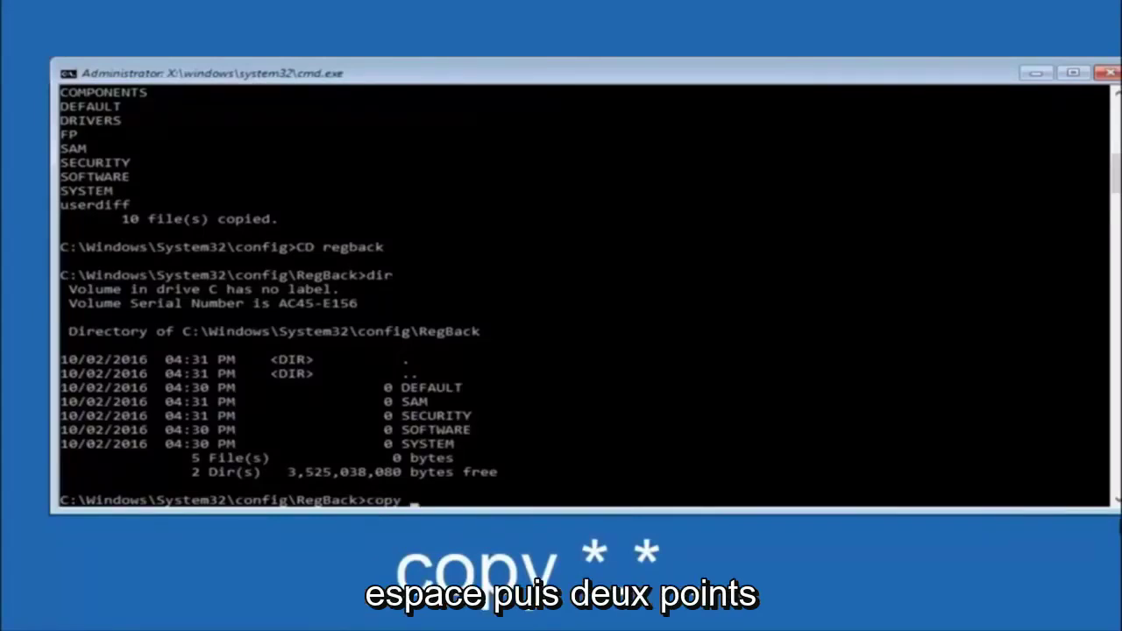
pyautogui.click(416, 501)
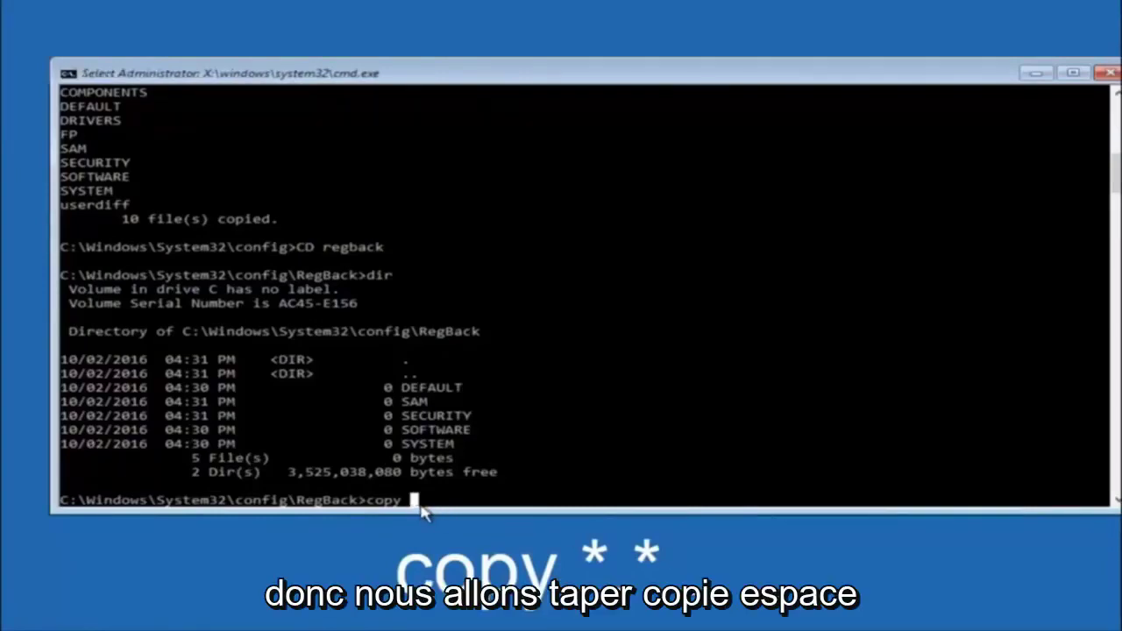
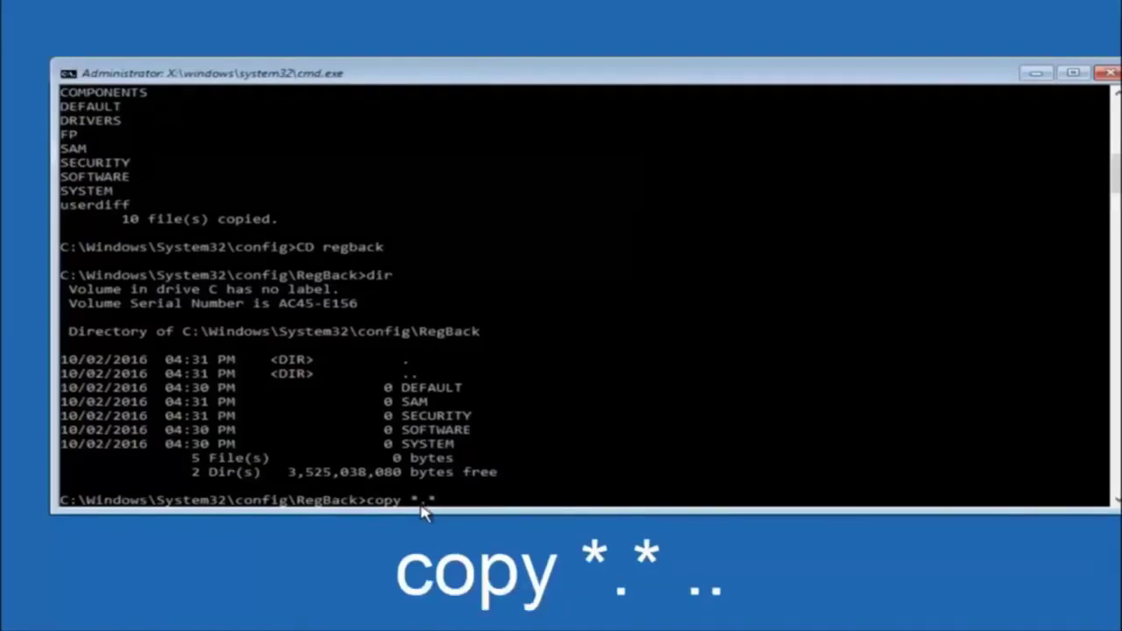
# Finish the 'copy *.* ..' command to copy every RegBack file into C:\Windows\System32\config
pyautogui.write('..')
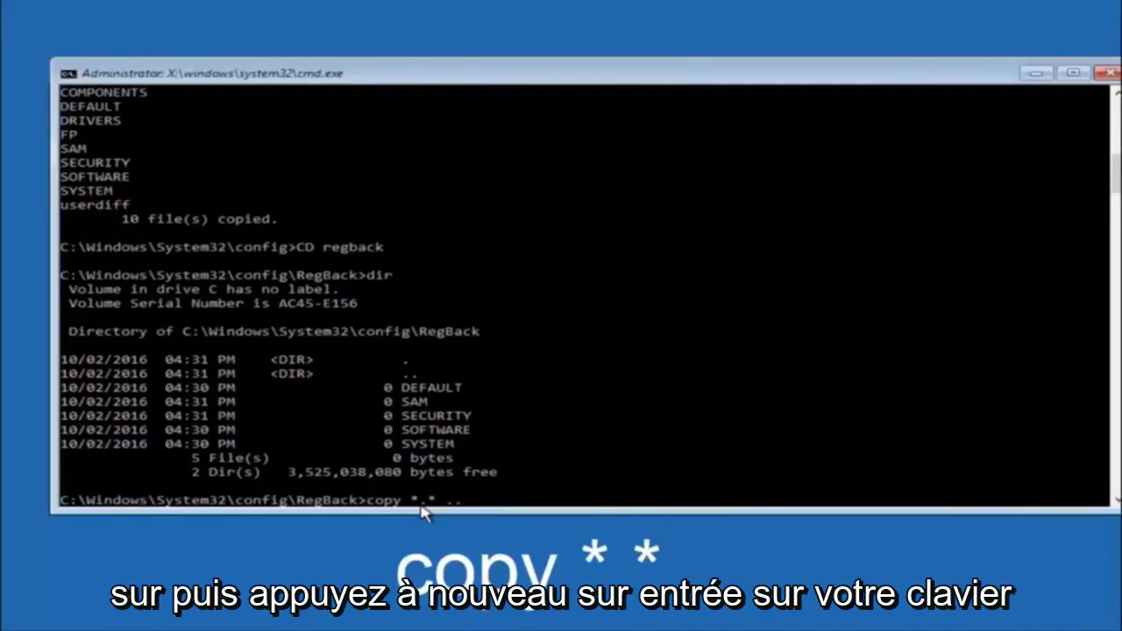
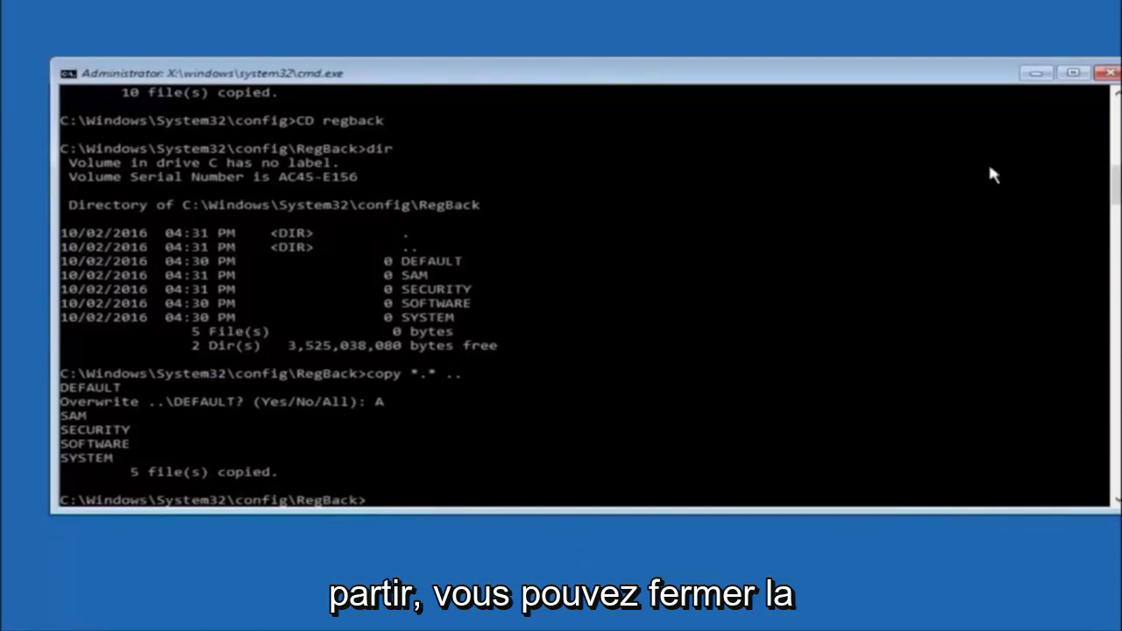
# Close the Command Prompt window to return to the 'Choose an option' recovery screen
pyautogui.click(1108, 73)
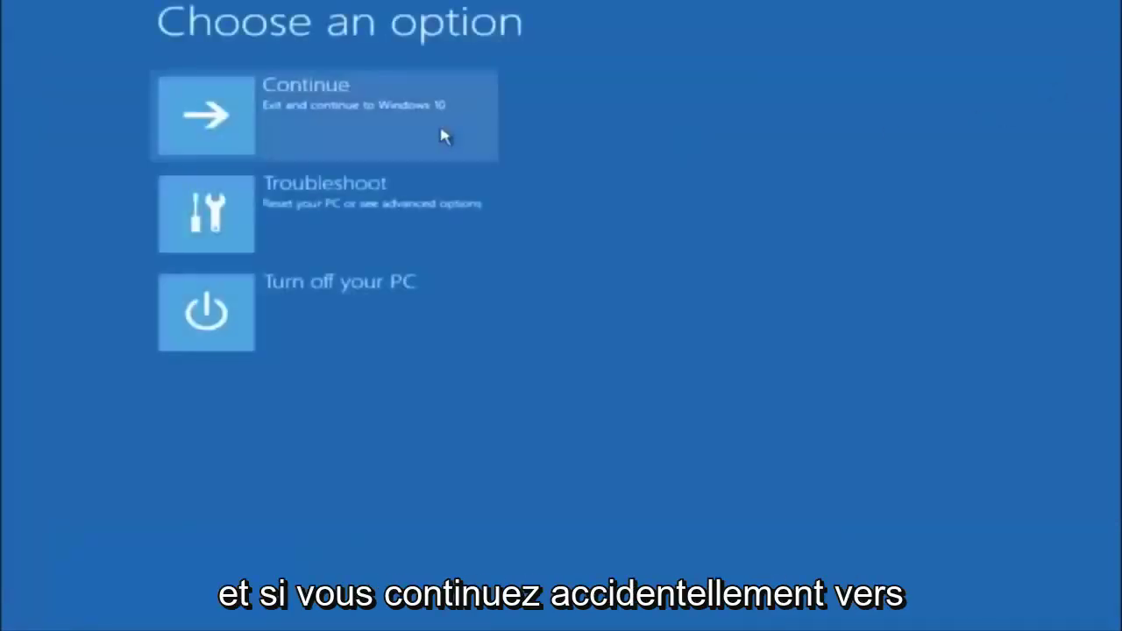